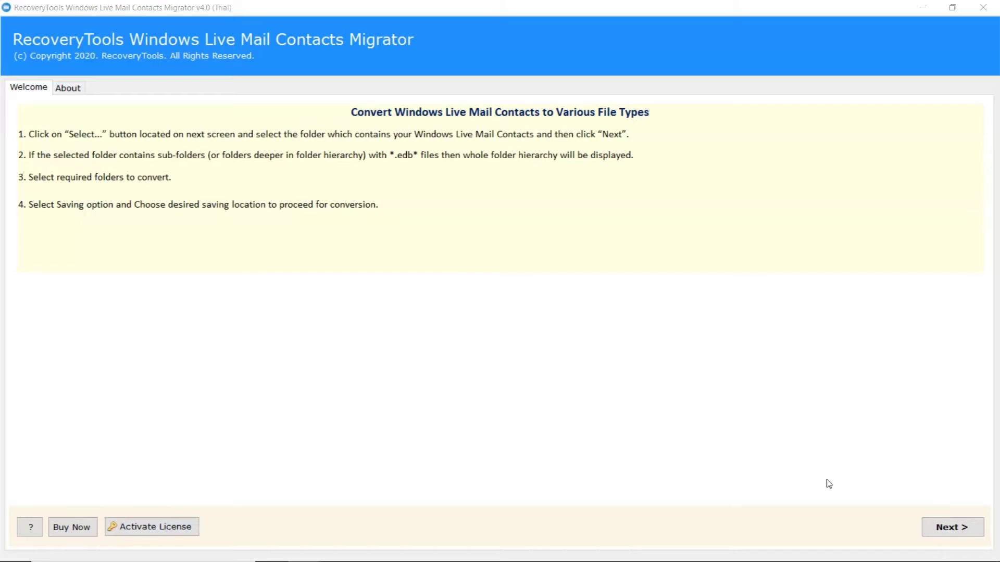
Go past the welcome page and choose to select the Windows Live Mail Contacts mailbox data manually.
click(951, 528)
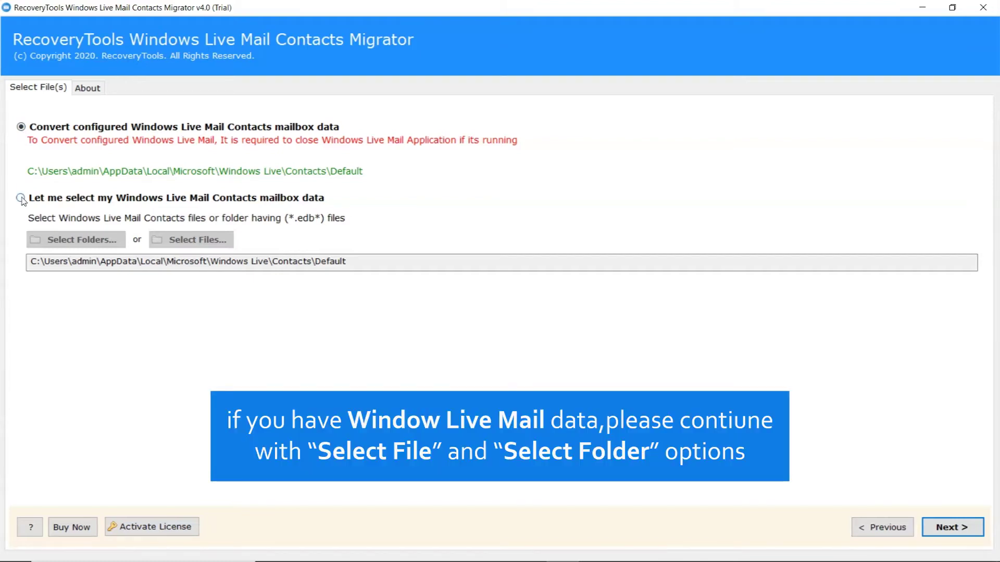
click(21, 198)
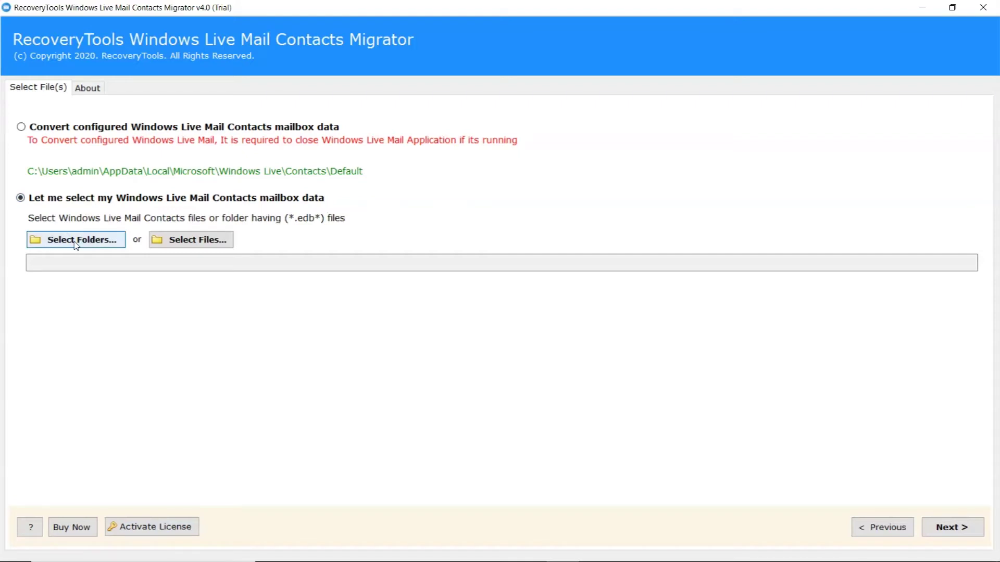
Select the Contacts folder as the source through Select Folders.
click(77, 240)
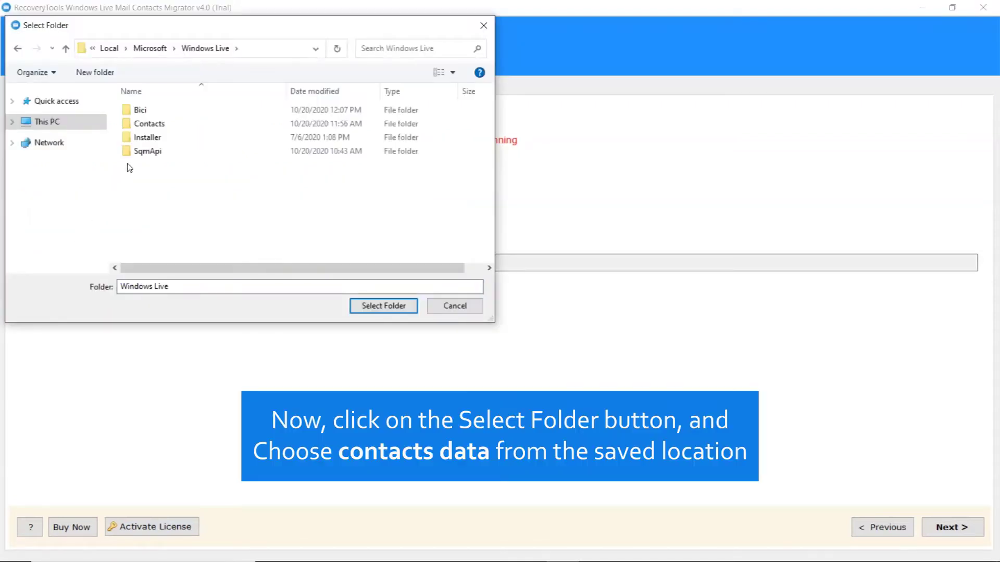
click(156, 125)
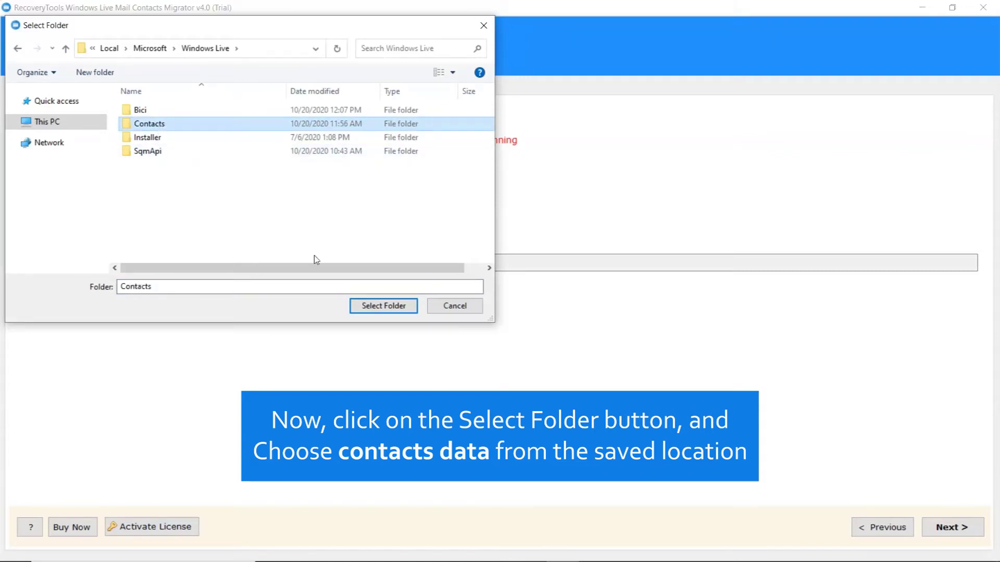
click(381, 311)
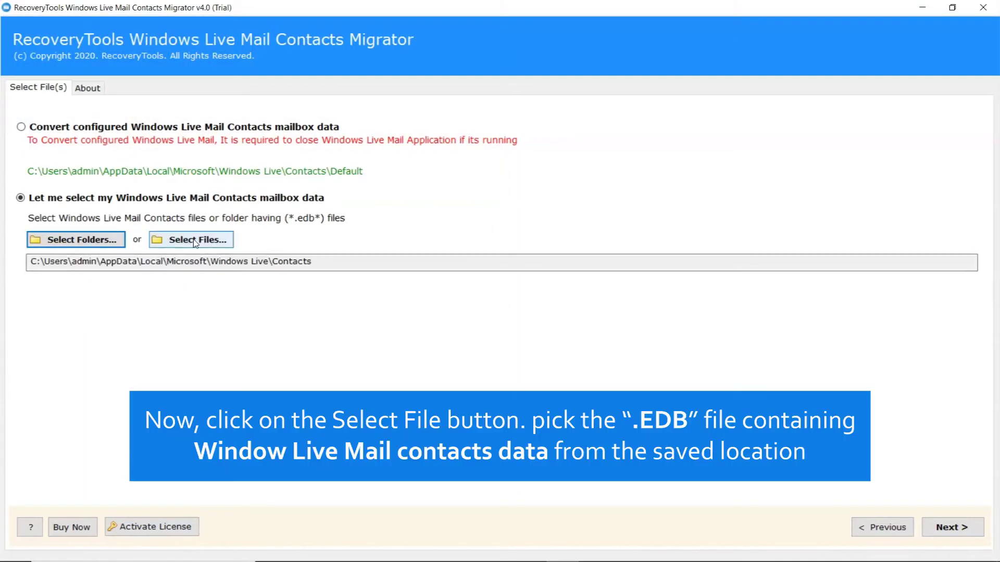
Load Contact.edb from Default\15.5\Contacts as the source file instead.
click(195, 242)
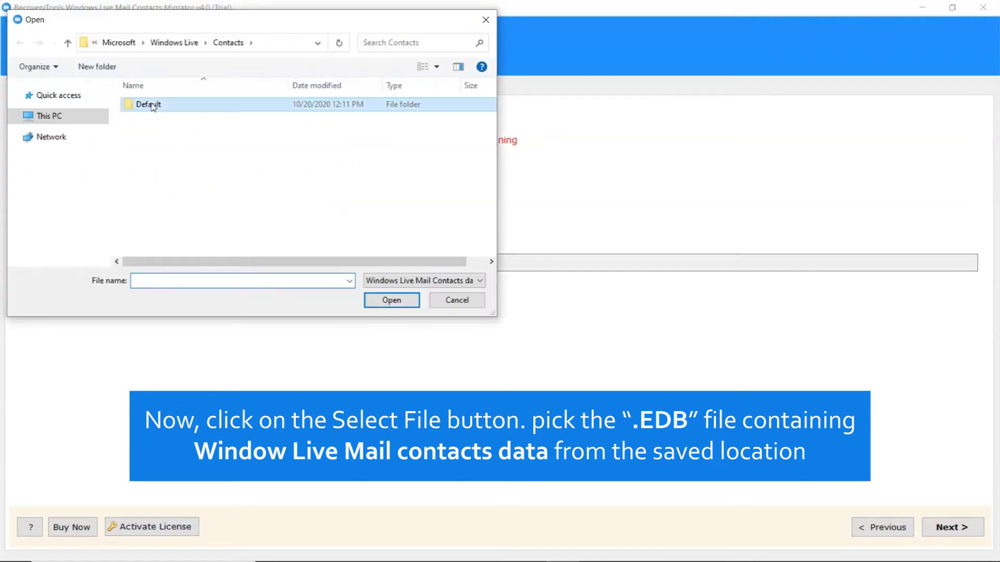
double_click(152, 105)
double_click(156, 116)
double_click(155, 105)
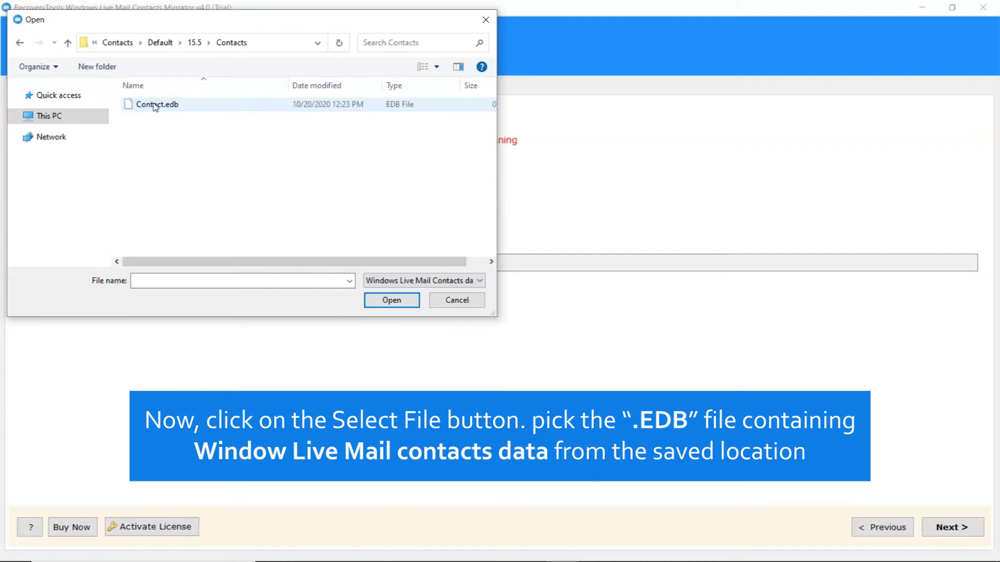
click(155, 106)
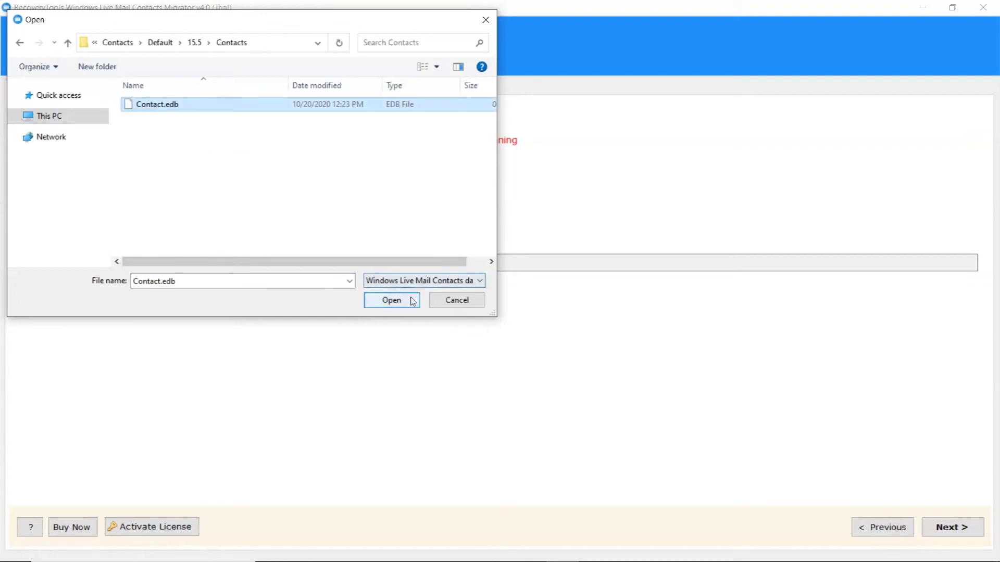
click(410, 300)
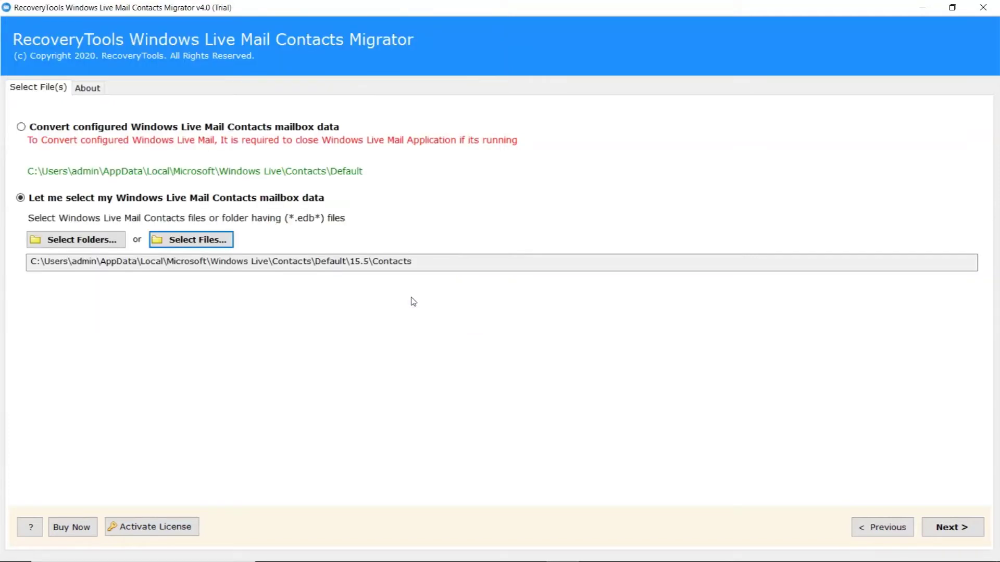
Use the configured Windows Live Mail contacts, uncheck the 15.4 folder, and continue to saving options.
click(22, 128)
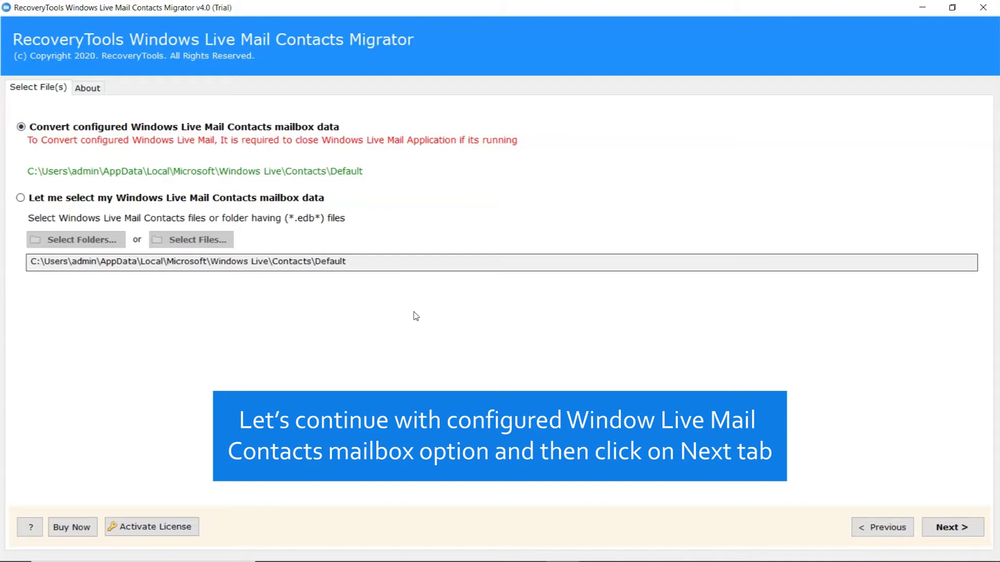
click(951, 528)
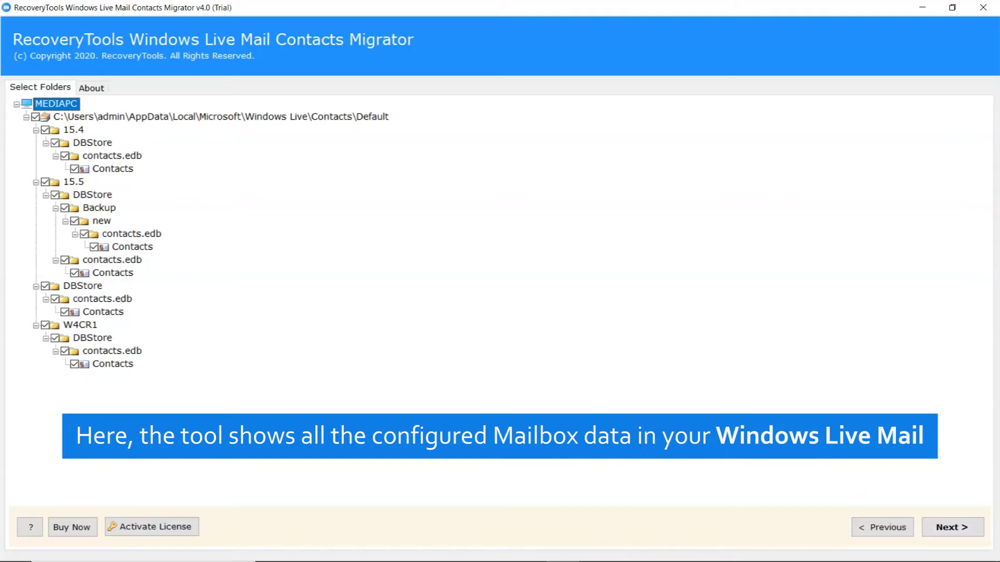
click(46, 133)
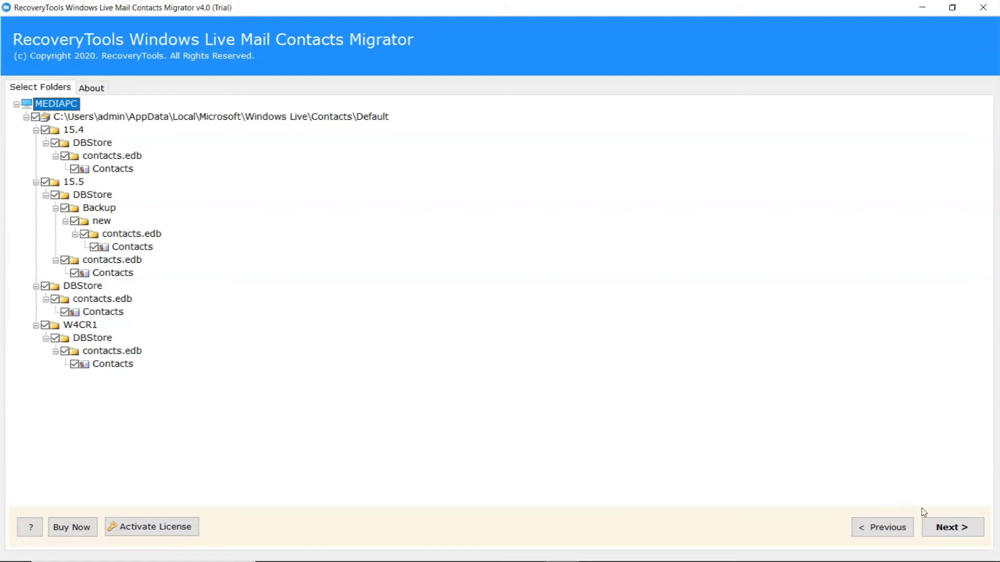
click(956, 530)
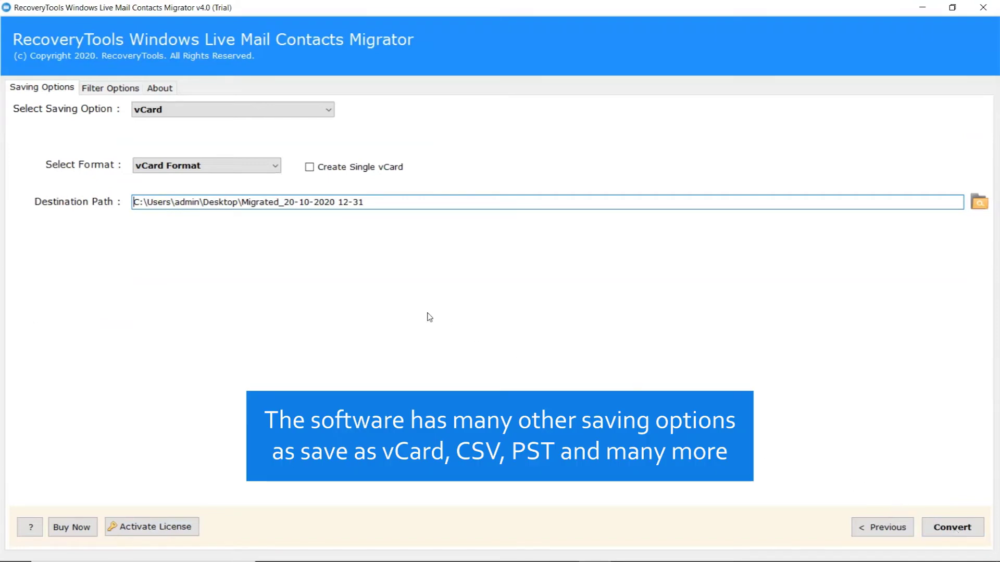
Set the saving option to vCard in vCard Format, then view the Filter Options.
click(214, 115)
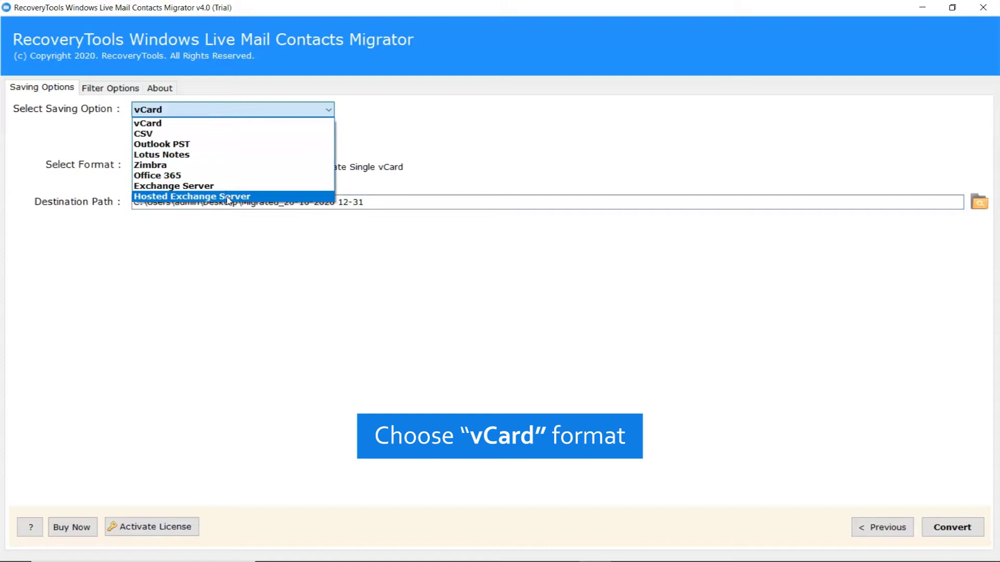
click(224, 124)
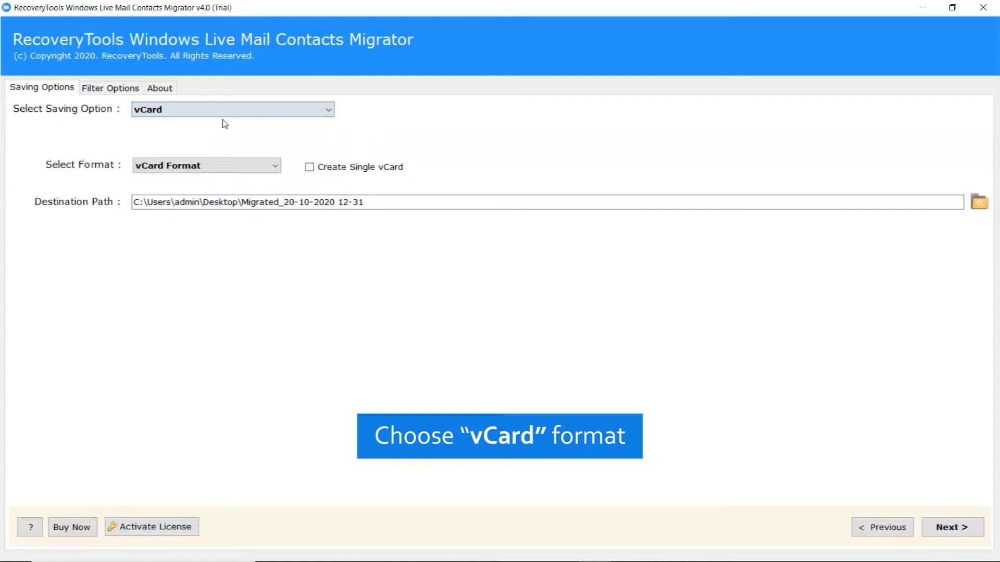
click(233, 168)
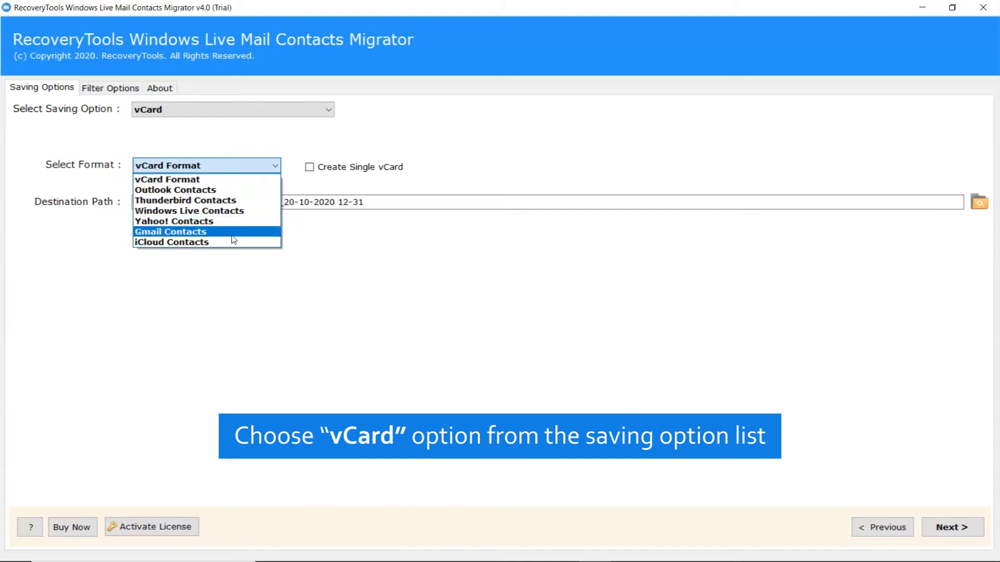
click(238, 179)
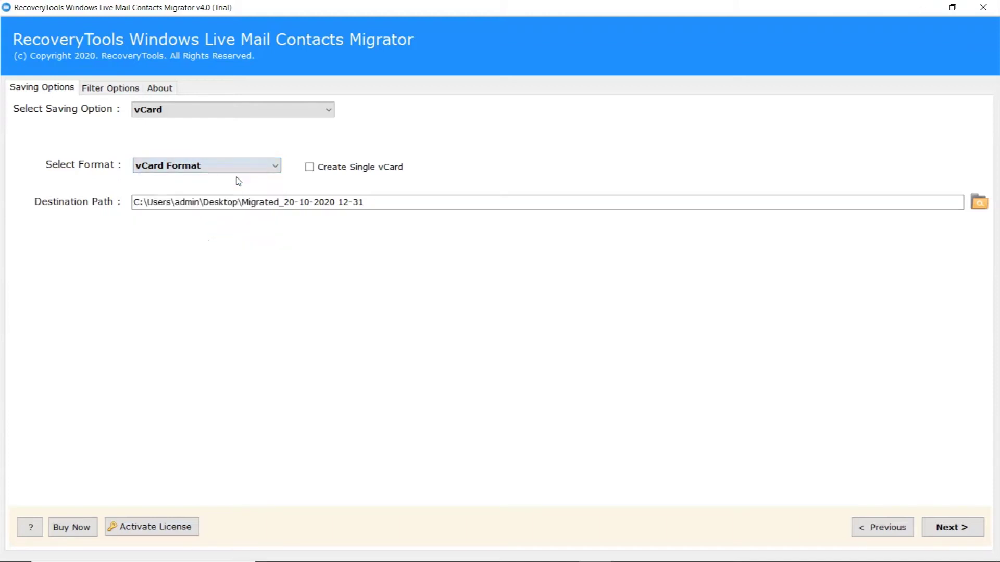
click(311, 172)
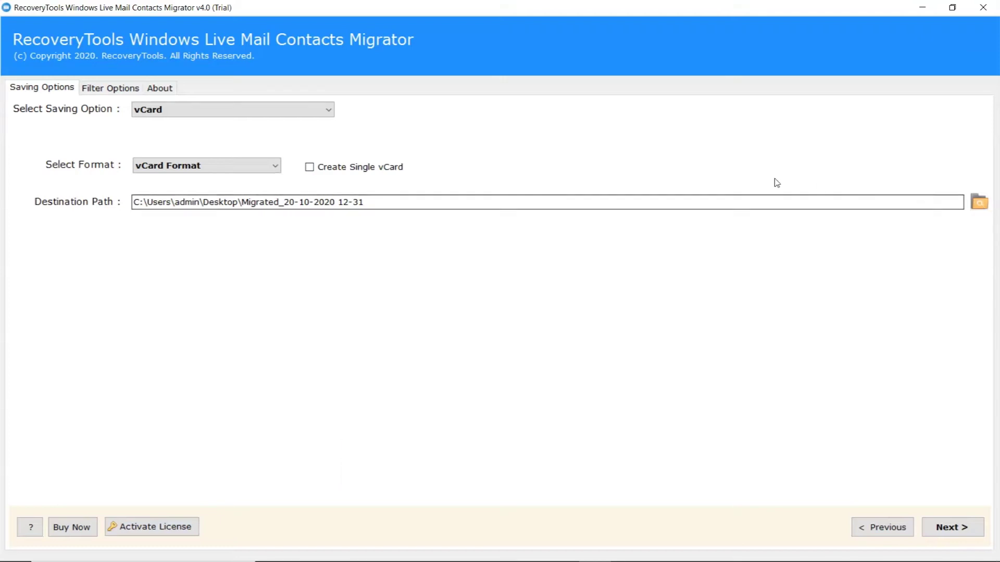
click(117, 91)
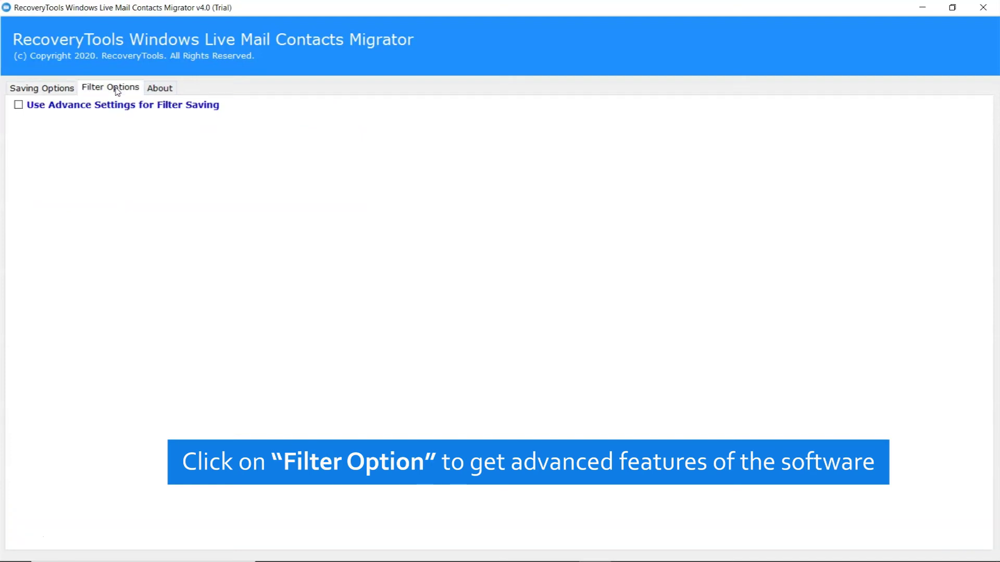
click(18, 105)
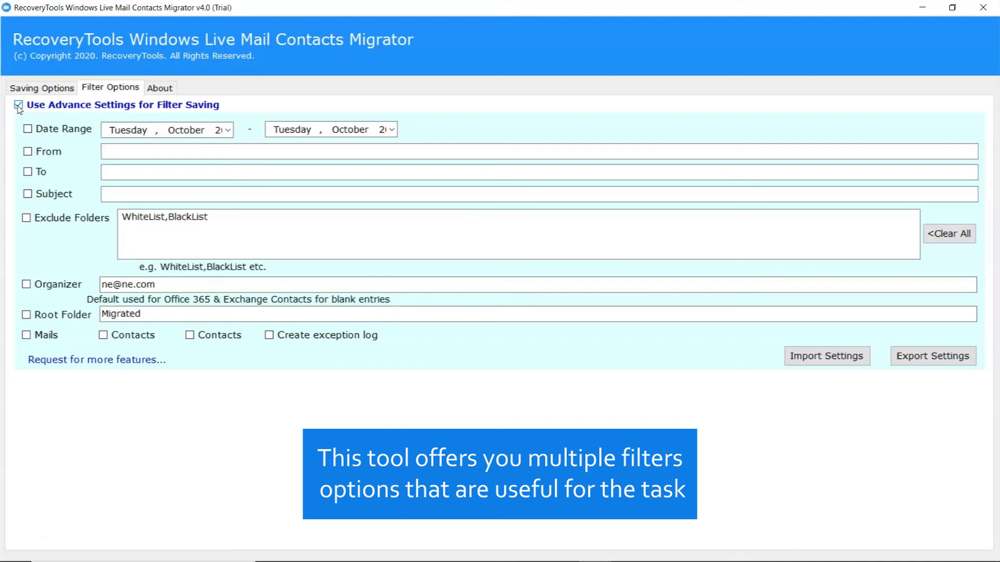
click(18, 106)
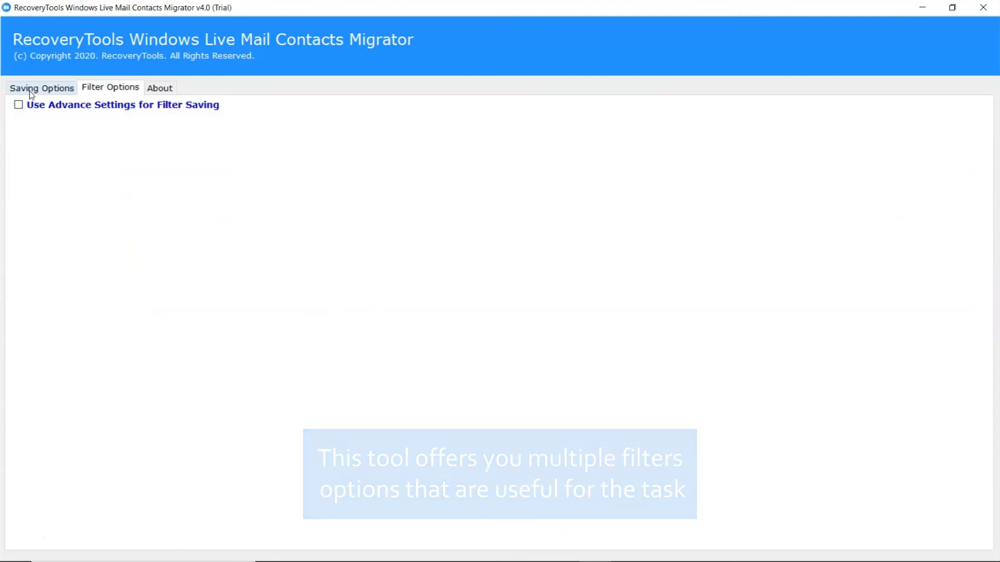
click(35, 91)
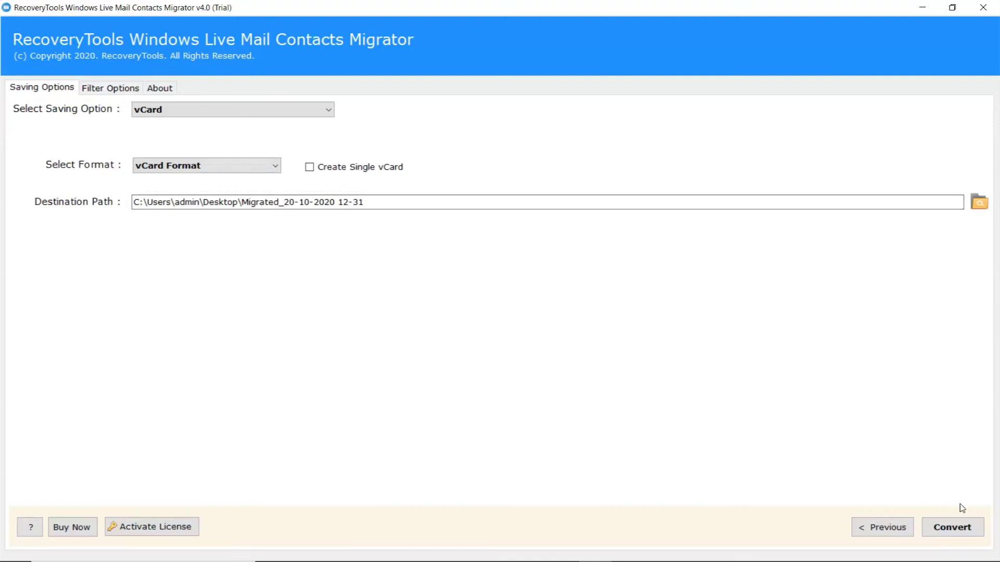
click(982, 530)
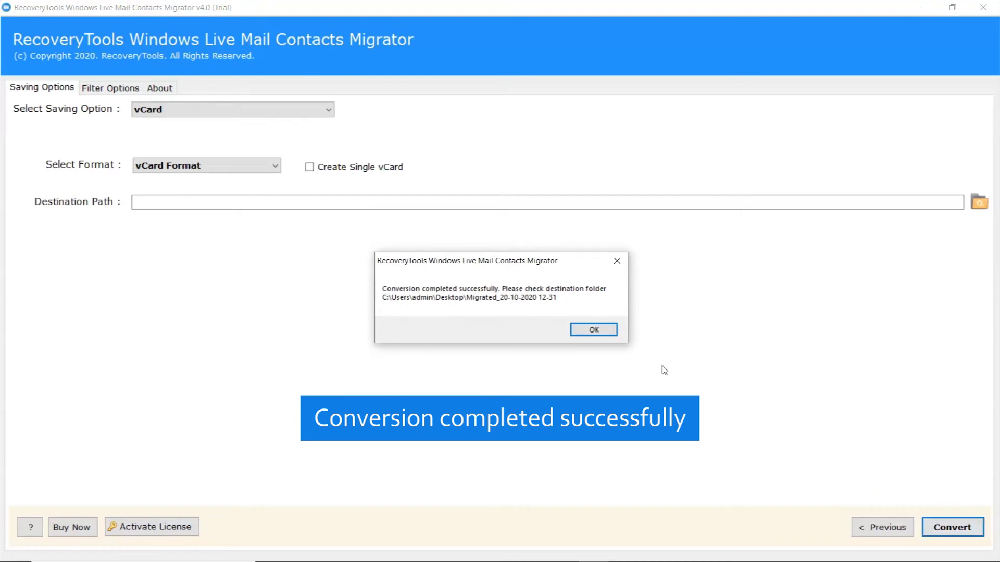
click(592, 331)
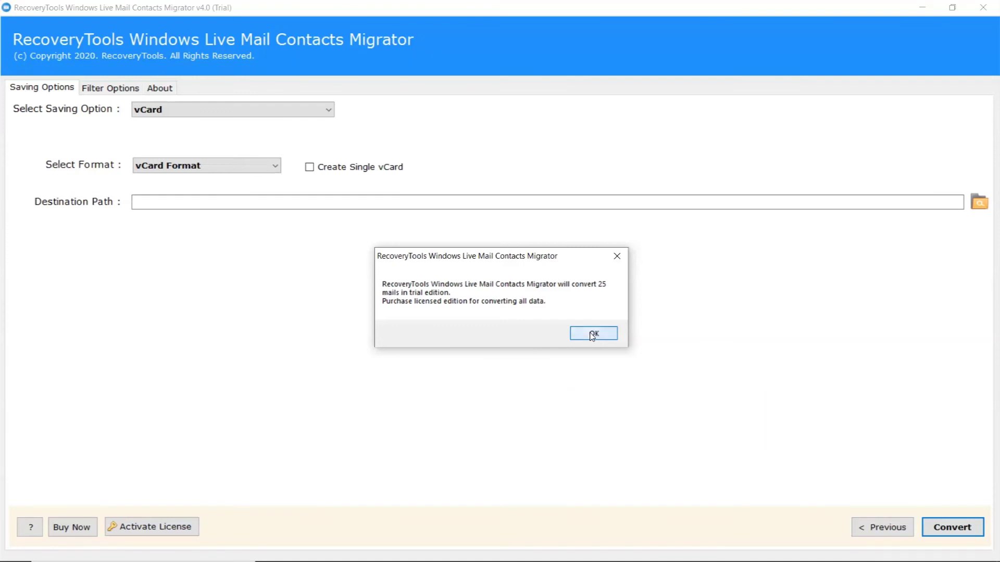
click(593, 334)
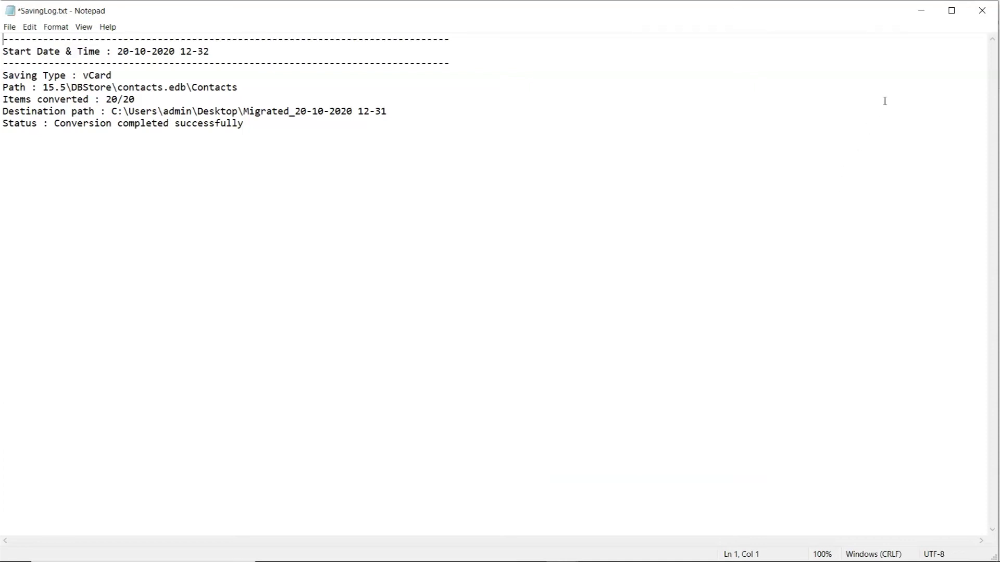
Minimize the SavingLog.txt window showing 20/20 converted to reveal the Migrated folder.
click(921, 10)
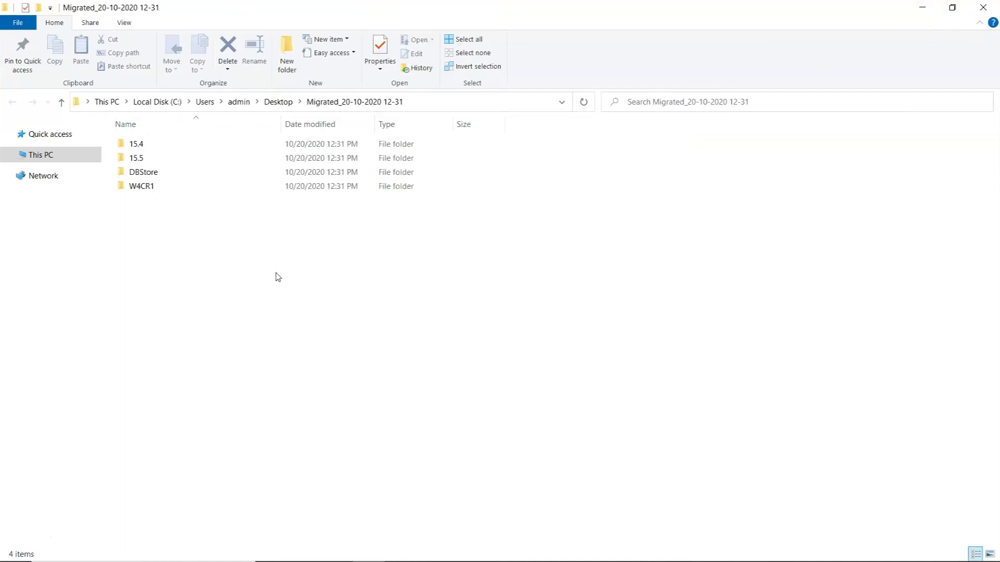
Browse into 15.5\DBStore\contacts.edb\Contacts to see Contact_0.vcf through Contact_19.vcf.
double_click(143, 158)
double_click(144, 155)
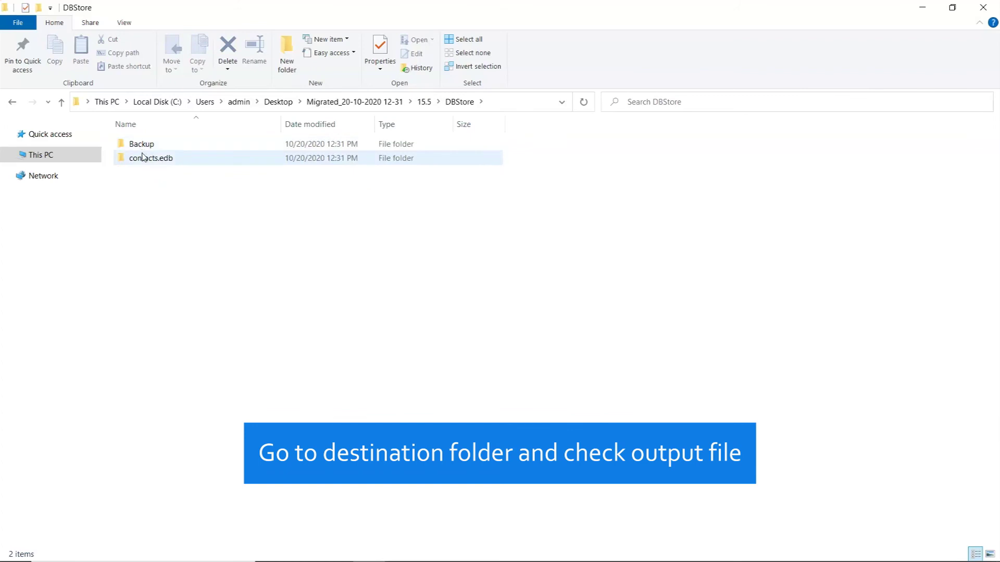
double_click(145, 159)
double_click(144, 146)
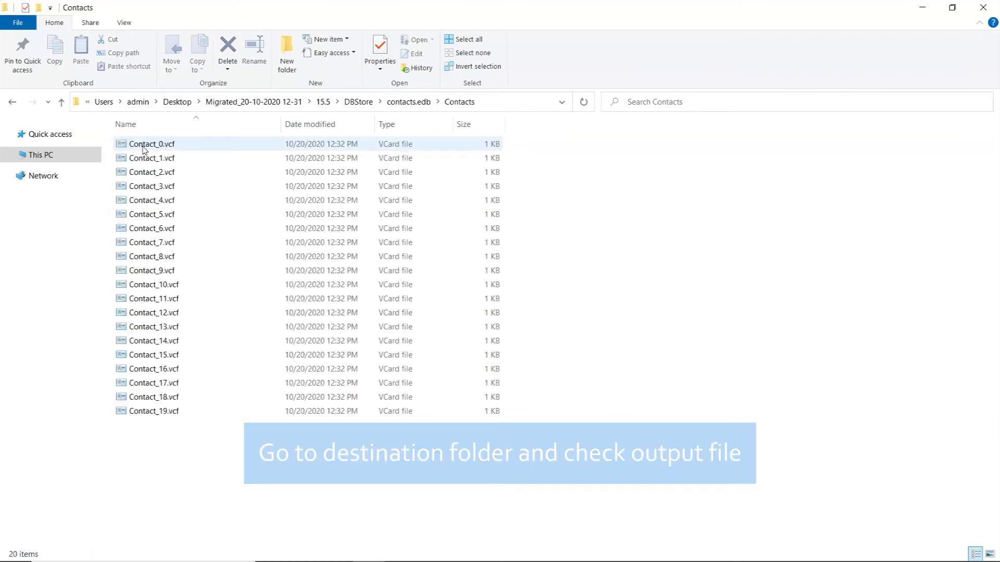